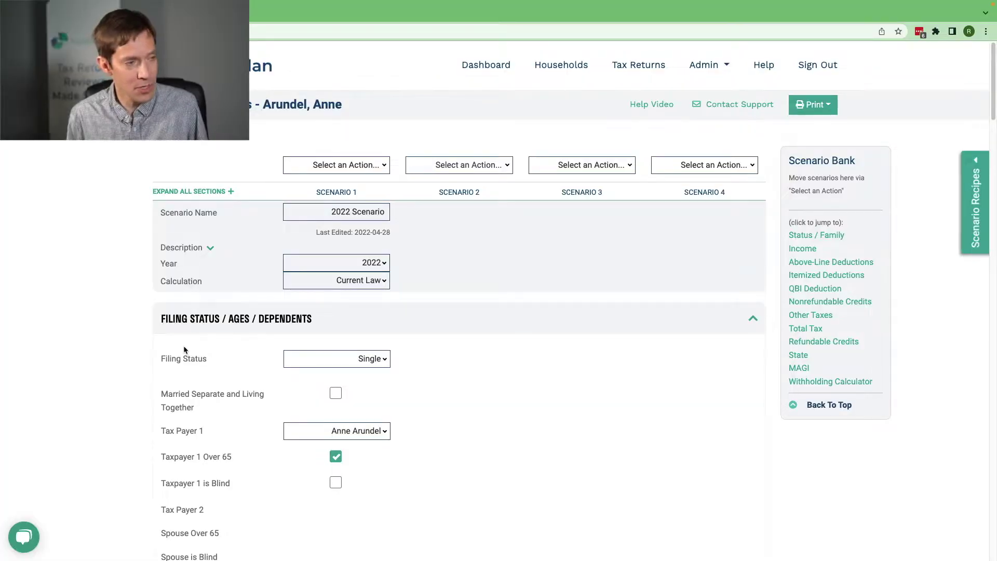
- Copy Scenario 1 into Scenario 2 and rename it 'first 2026 scenario'
{"action": "left_click", "coordinate": [476, 165]}
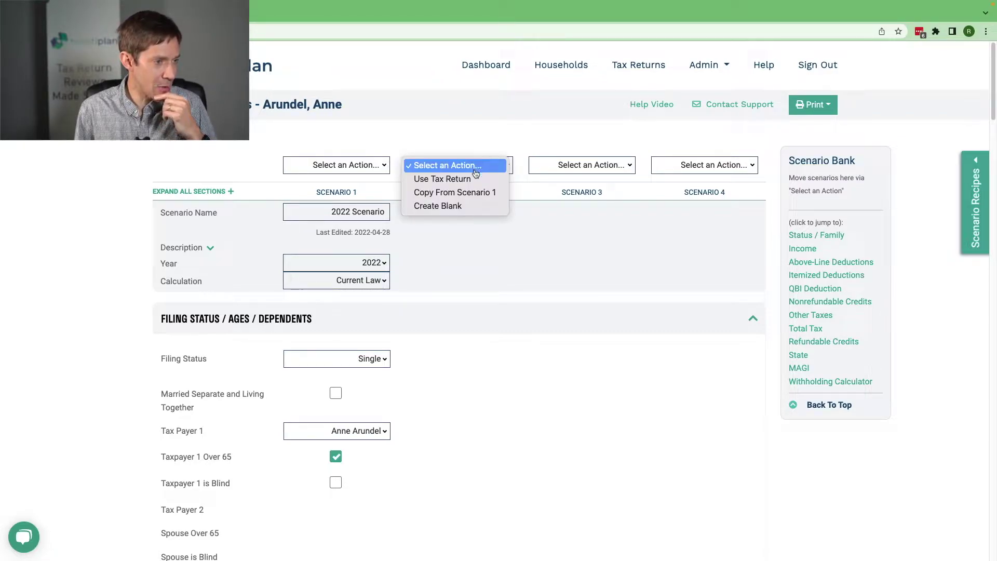
{"action": "left_click", "coordinate": [476, 192]}
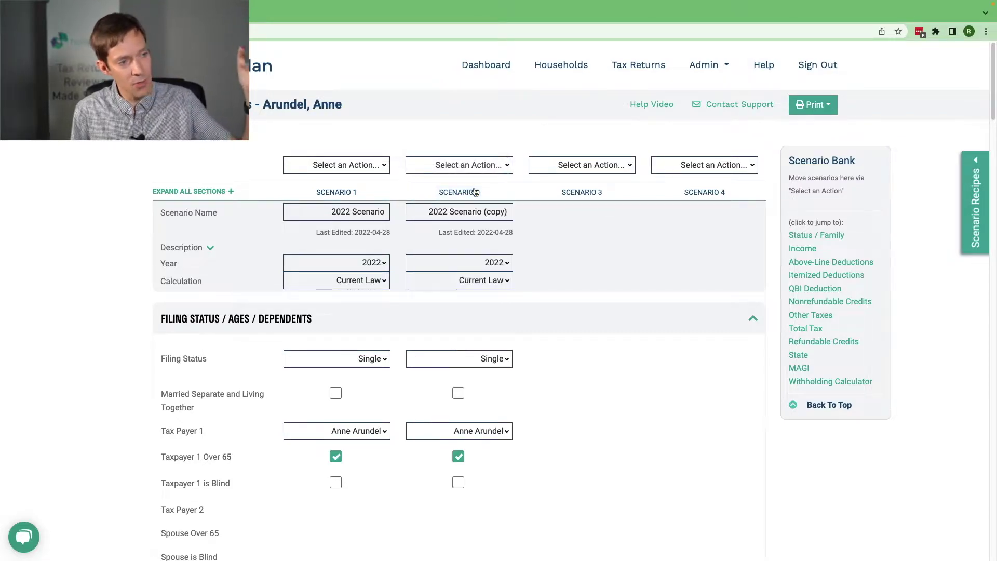
{"action": "left_click_drag", "start_coordinate": [422, 207], "coordinate": [526, 215]}
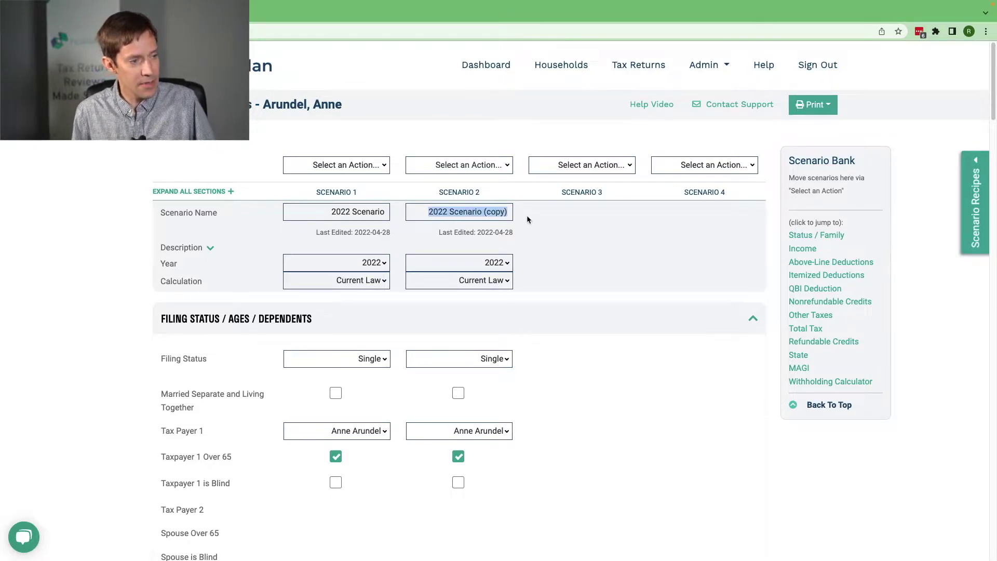
{"action": "type", "text": "first"}
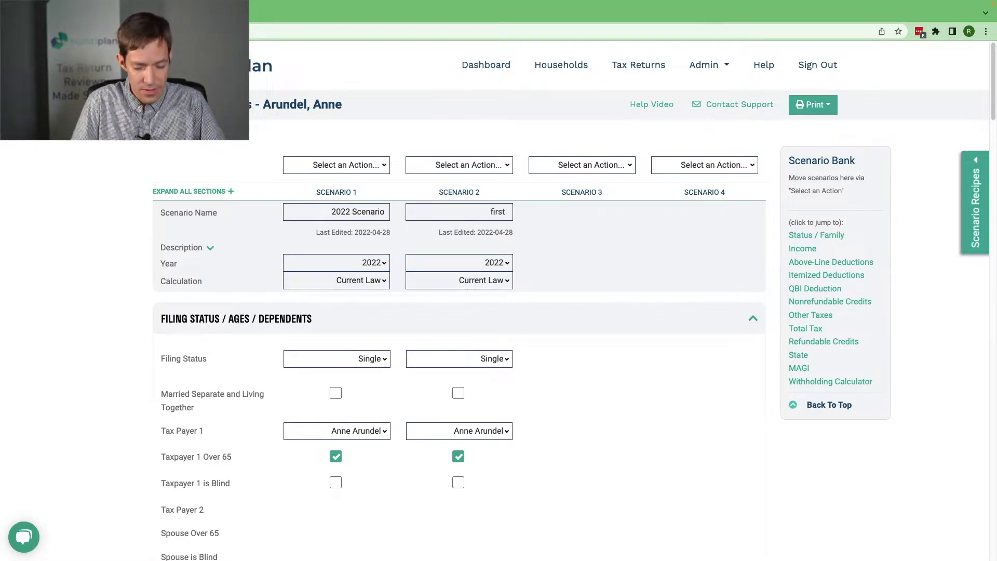
{"action": "type", "text": " 2026 scenario"}
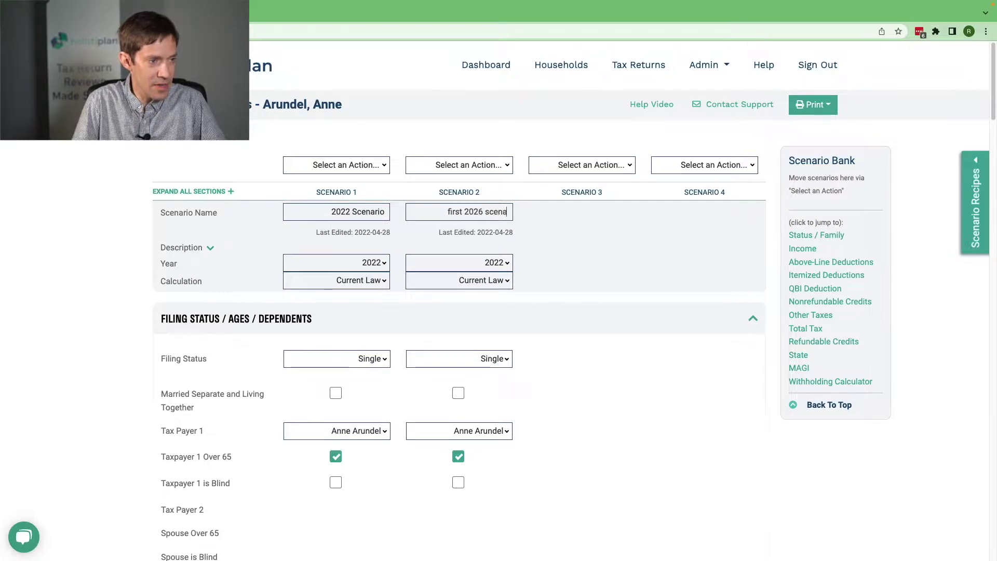
{"action": "left_click", "coordinate": [499, 265]}
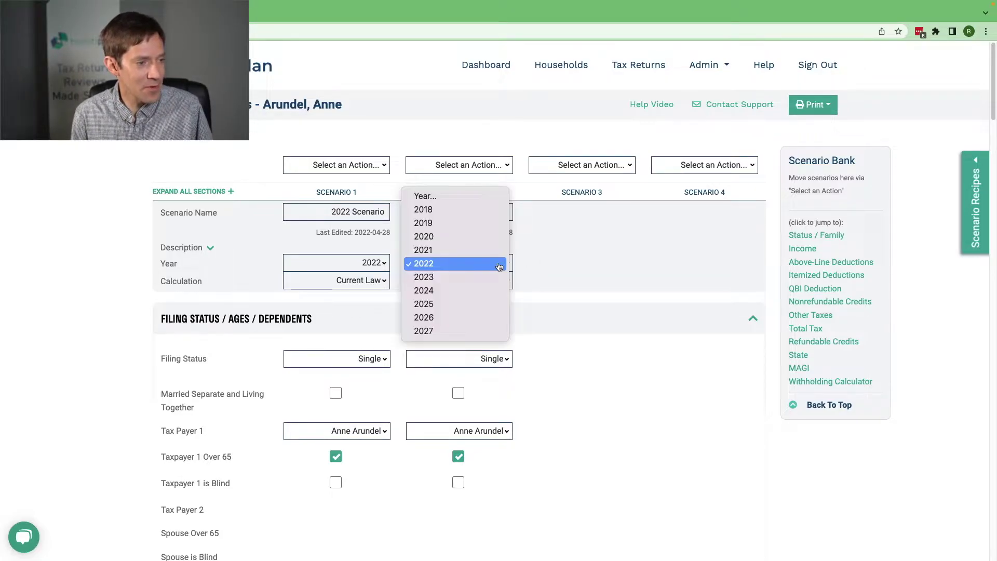
- Set Scenario 2's year to 2026, accept the post-2025 notice, and keep Current Law
{"action": "left_click", "coordinate": [474, 318]}
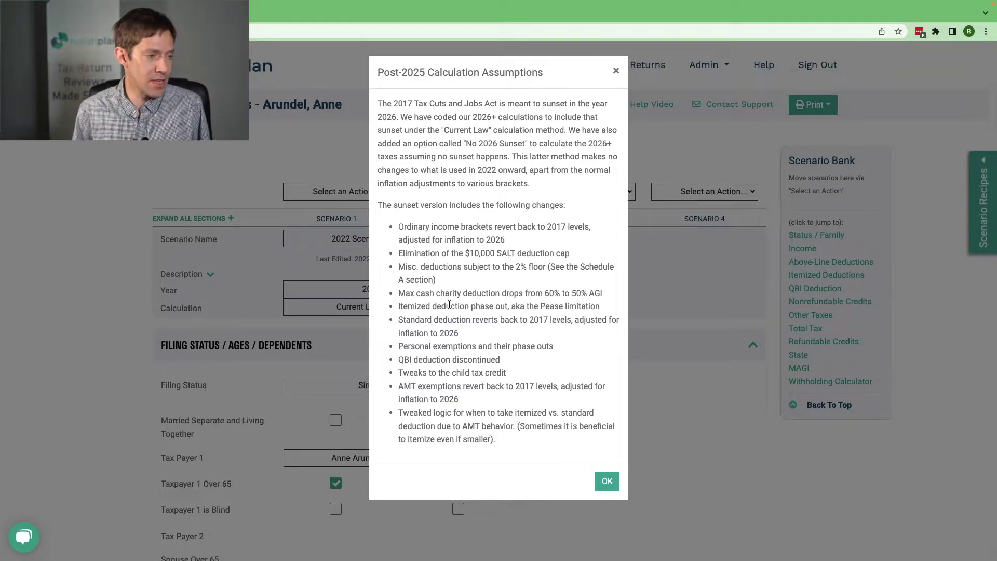
{"action": "left_click", "coordinate": [607, 481]}
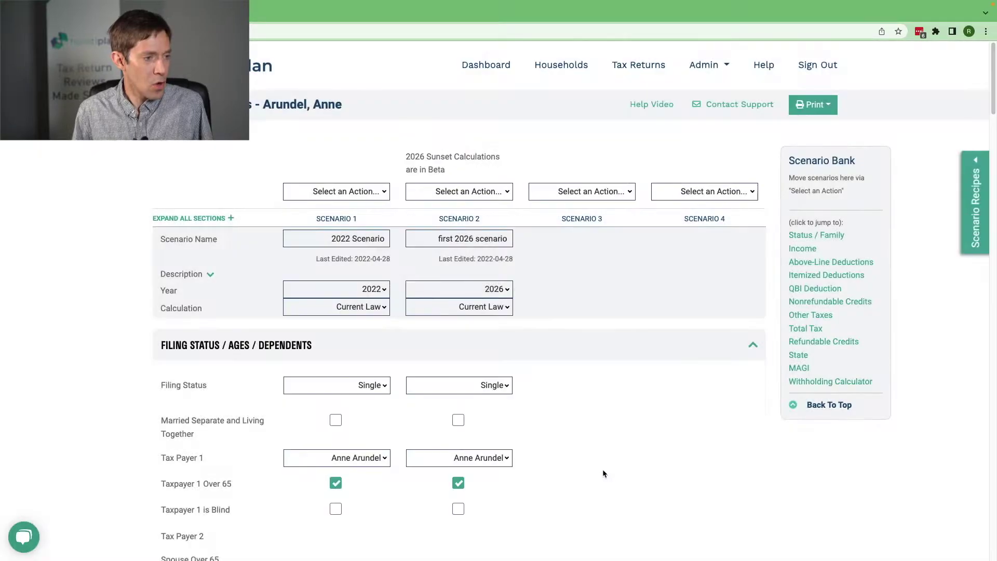
{"action": "left_click", "coordinate": [485, 310]}
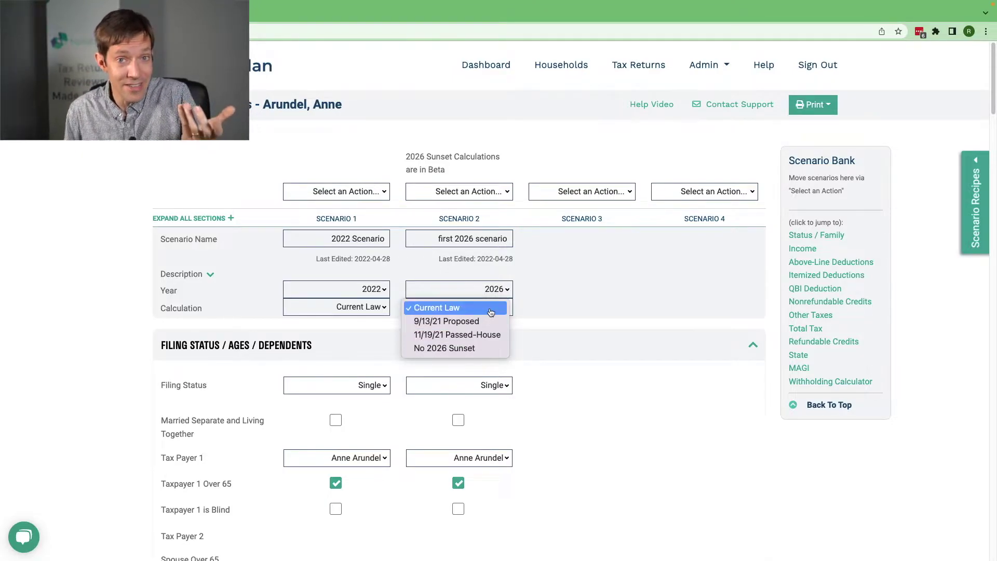
{"action": "left_click", "coordinate": [537, 317]}
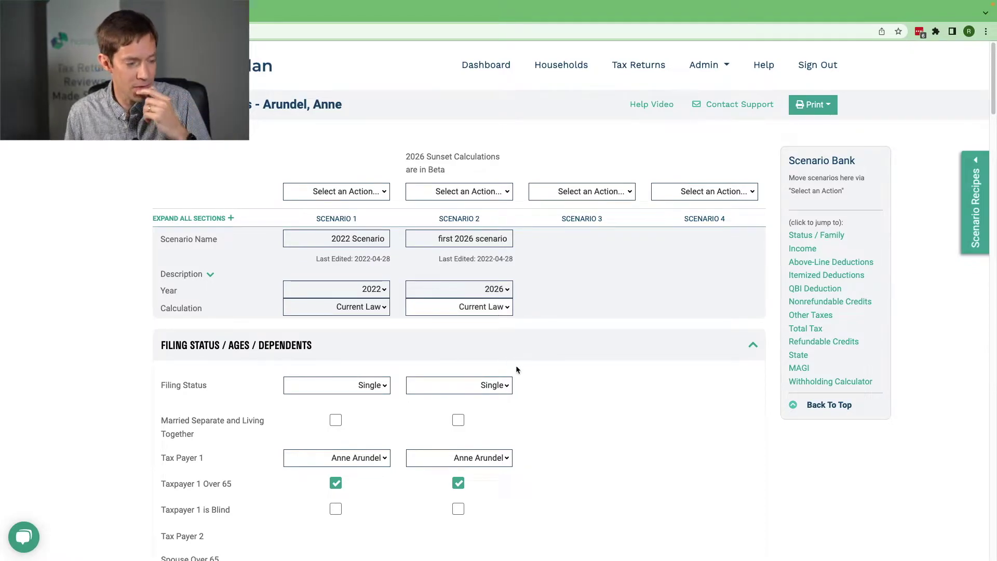
{"action": "scroll", "coordinate": [515, 366], "scroll_direction": "down", "scroll_amount": 5}
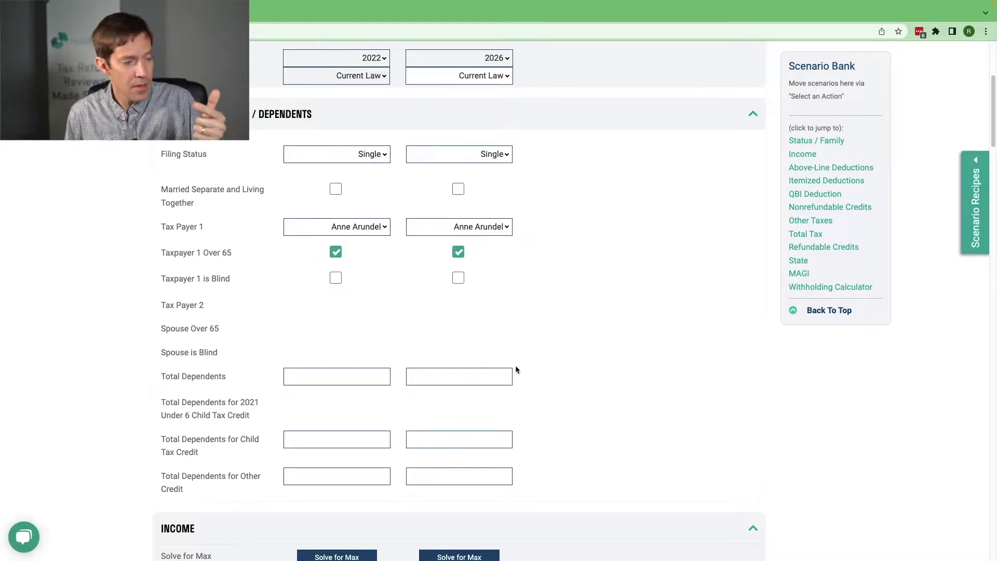
- Enter 30000 state income tax for Scenario 2, giving $20,000 deductible state and local tax
{"action": "scroll", "coordinate": [516, 370], "scroll_direction": "down", "scroll_amount": 15}
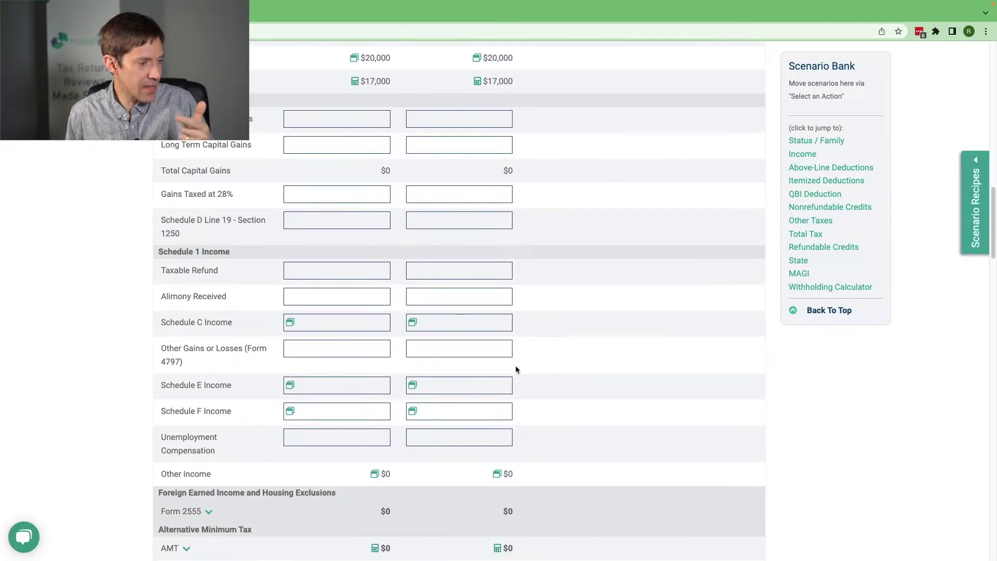
{"action": "scroll", "coordinate": [516, 369], "scroll_direction": "down", "scroll_amount": 15}
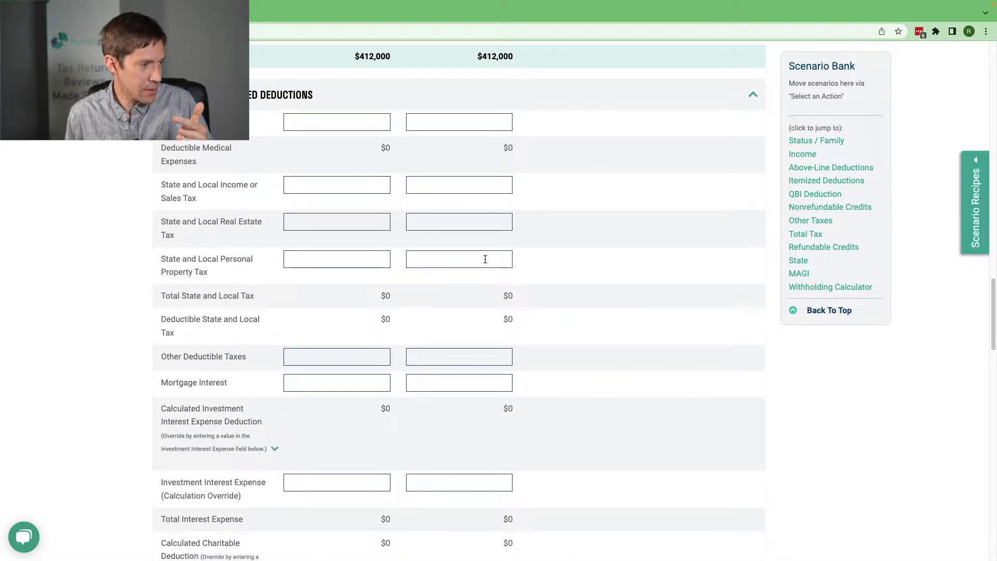
{"action": "left_click", "coordinate": [485, 259]}
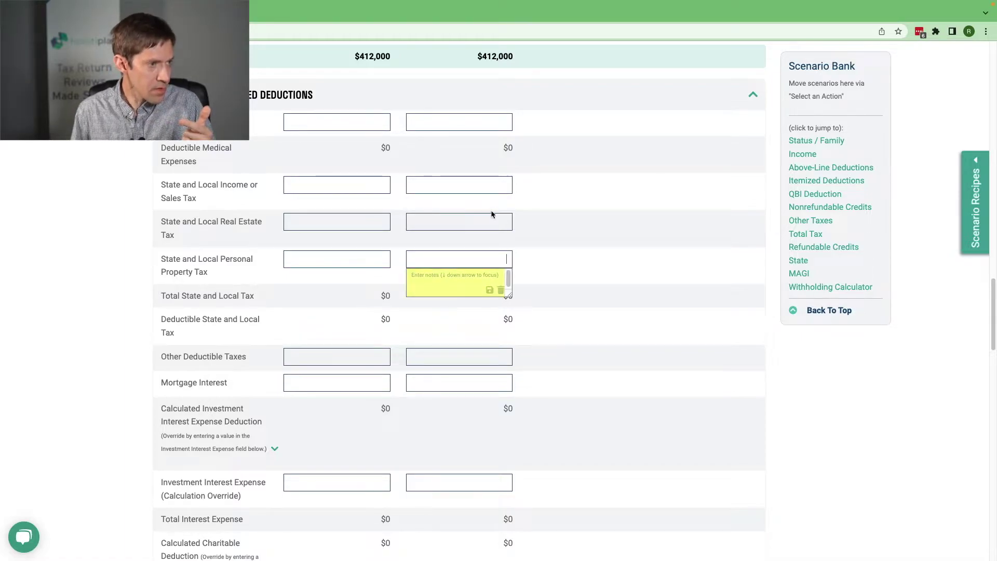
{"action": "left_click", "coordinate": [491, 186]}
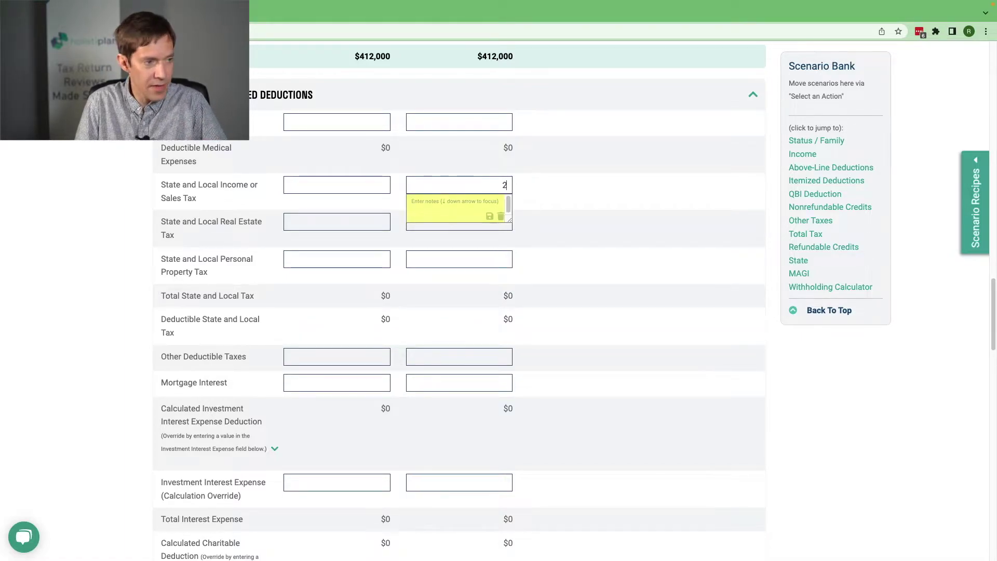
{"action": "type", "text": "30000"}
{"action": "key", "text": "Tab"}
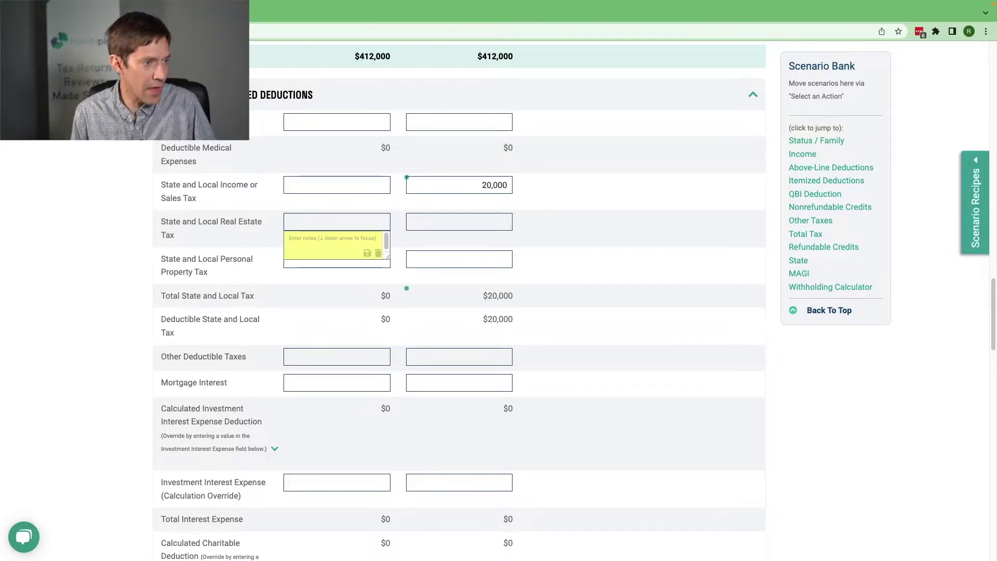
{"action": "left_click_drag", "start_coordinate": [483, 320], "coordinate": [515, 320]}
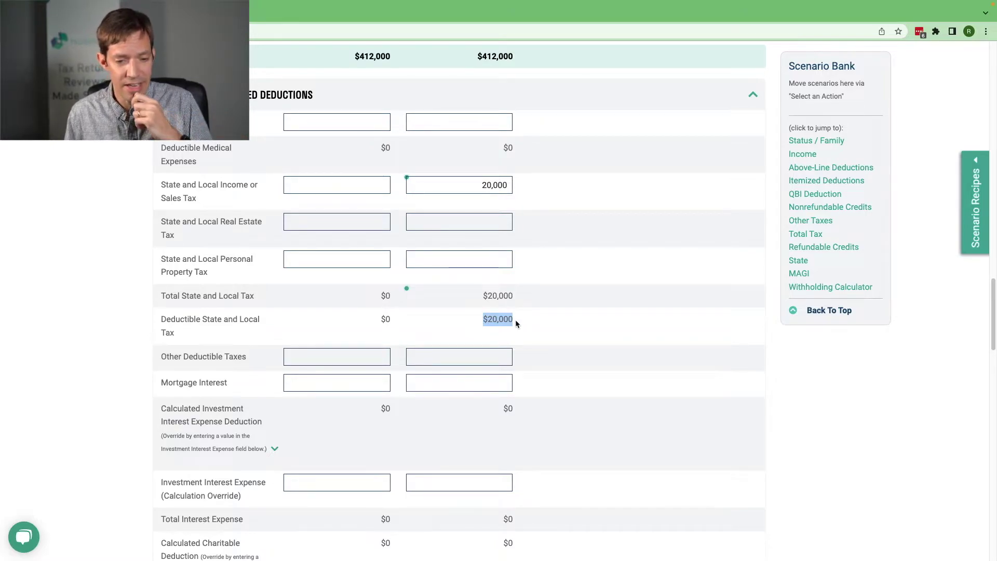
- Enter 50,000 unreimbursed employee expenses, producing $41,760 in misc. deductions
{"action": "scroll", "coordinate": [473, 352], "scroll_direction": "down", "scroll_amount": 1}
{"action": "scroll", "coordinate": [471, 353], "scroll_direction": "down", "scroll_amount": 5}
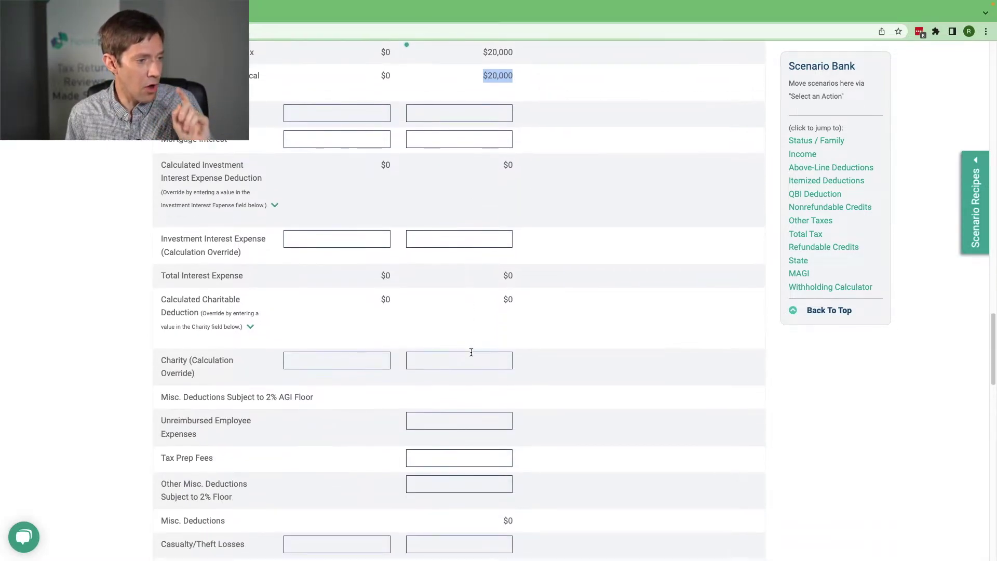
{"action": "scroll", "coordinate": [469, 356], "scroll_direction": "down", "scroll_amount": 1}
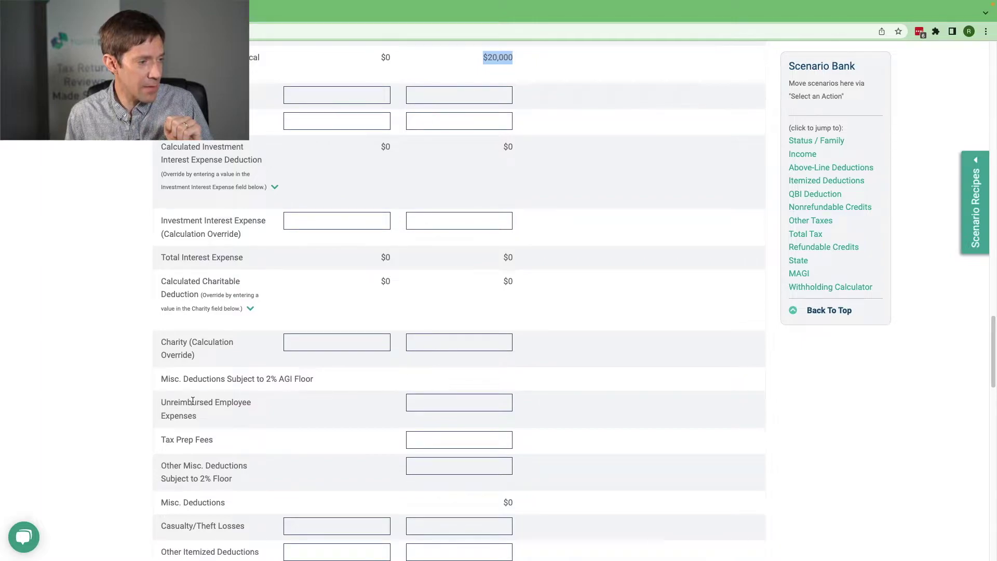
{"action": "left_click_drag", "start_coordinate": [161, 402], "coordinate": [213, 441]}
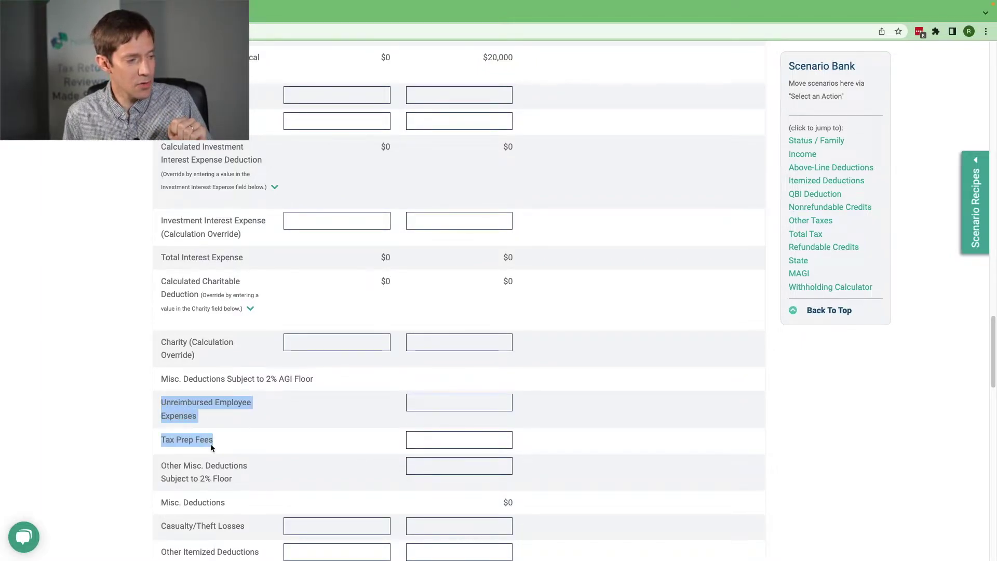
{"action": "left_click", "coordinate": [468, 399]}
{"action": "type", "text": "5"}
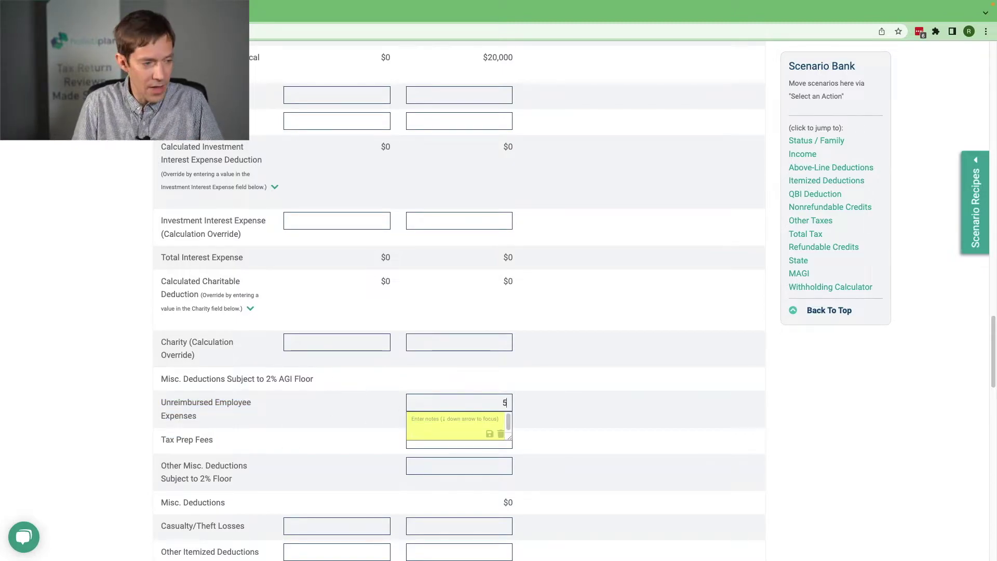
{"action": "type", "text": "0,00000"}
{"action": "key", "text": "Tab"}
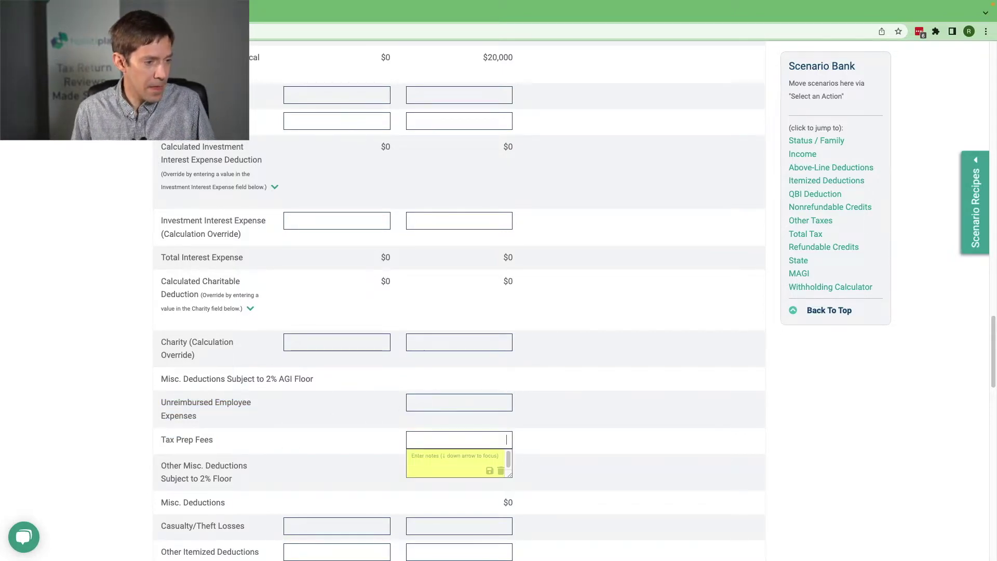
{"action": "left_click", "coordinate": [525, 425]}
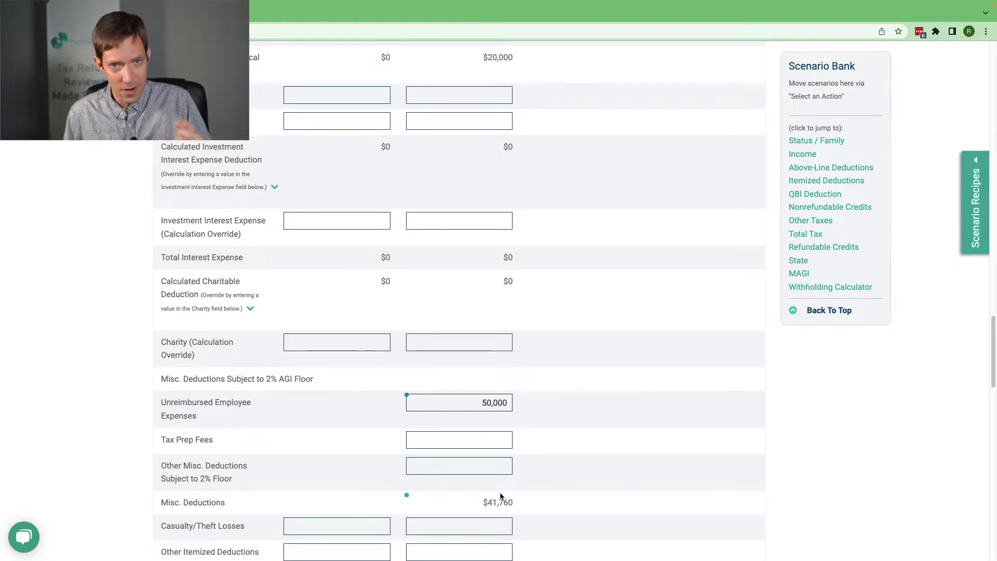
{"action": "scroll", "coordinate": [501, 495], "scroll_direction": "down", "scroll_amount": 5}
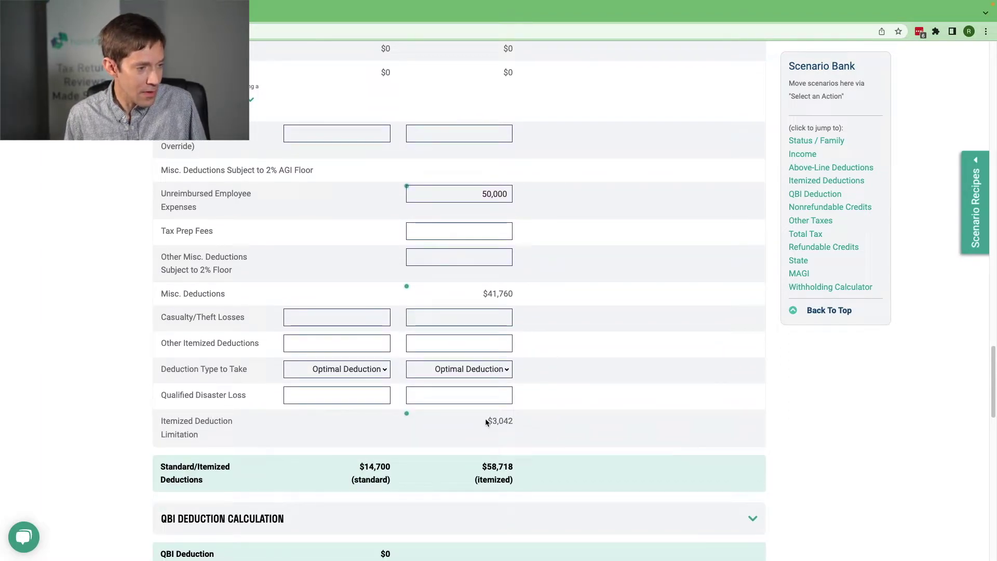
{"action": "left_click_drag", "start_coordinate": [484, 421], "coordinate": [518, 422]}
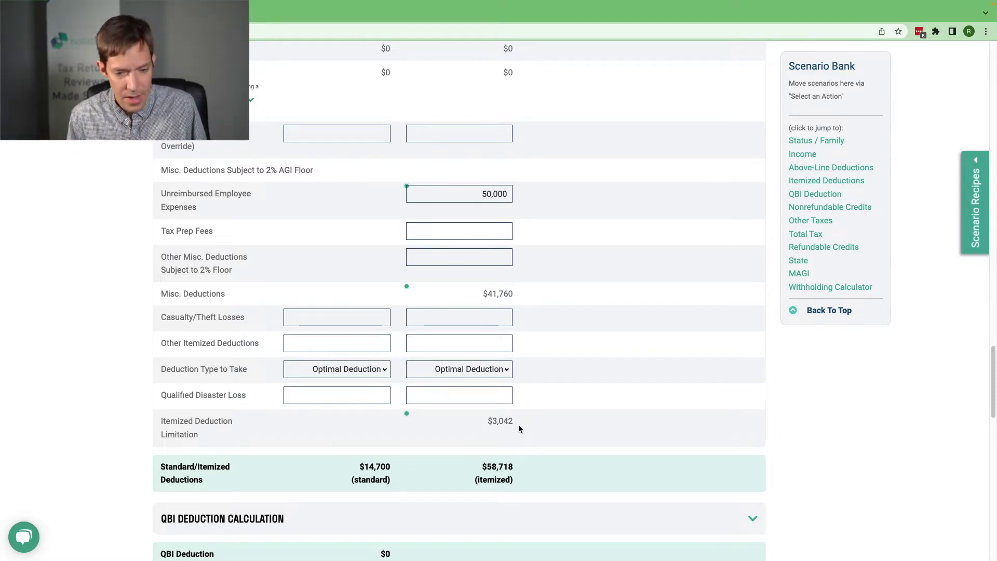
{"action": "scroll", "coordinate": [519, 429], "scroll_direction": "down", "scroll_amount": 1}
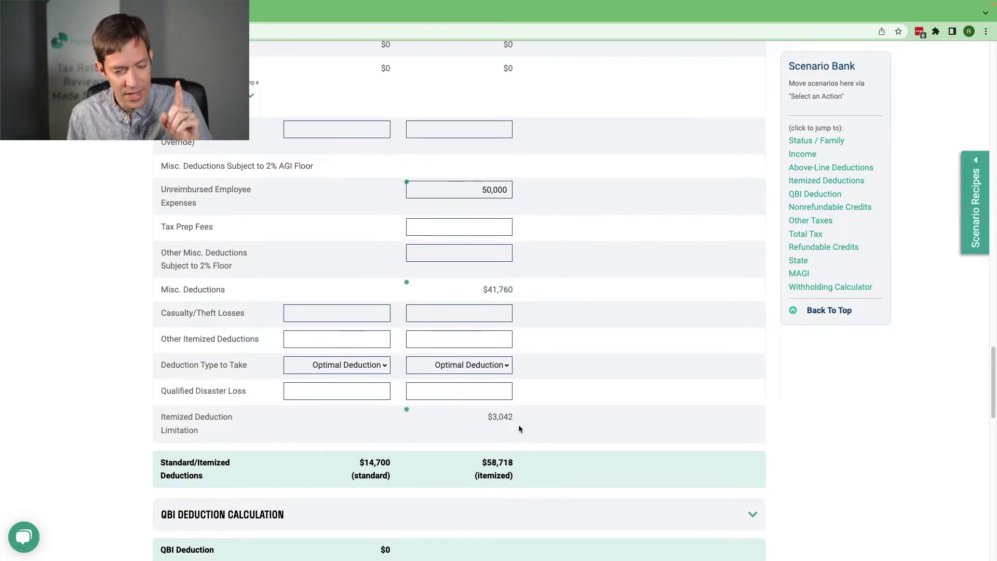
{"action": "scroll", "coordinate": [519, 427], "scroll_direction": "down", "scroll_amount": 5}
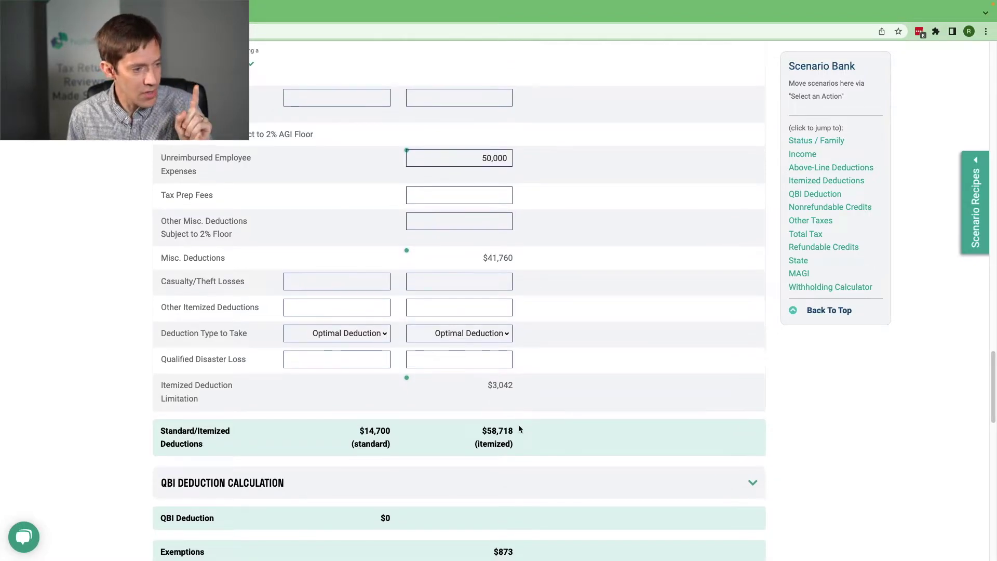
{"action": "scroll", "coordinate": [518, 427], "scroll_direction": "down", "scroll_amount": 1}
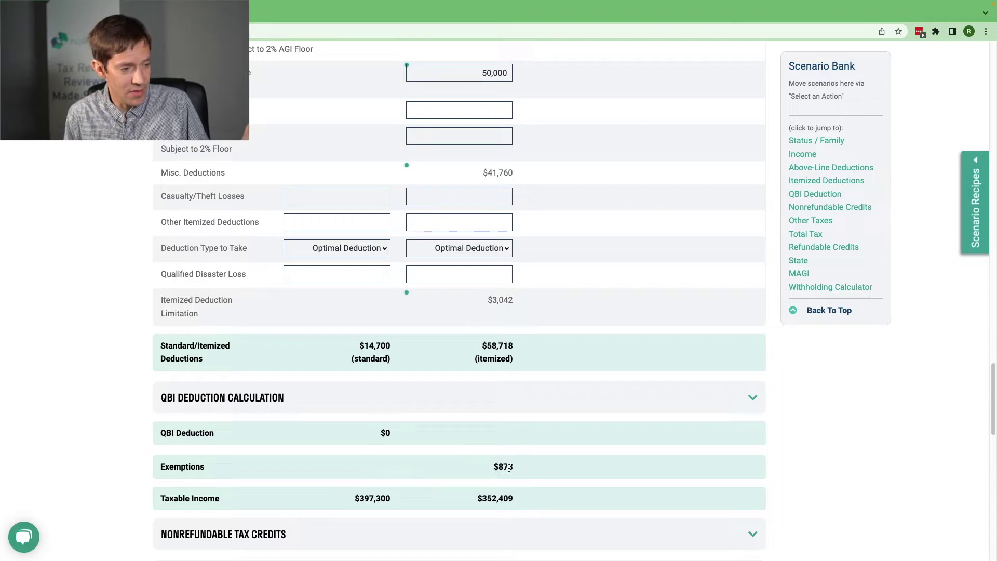
{"action": "left_click_drag", "start_coordinate": [514, 467], "coordinate": [492, 466]}
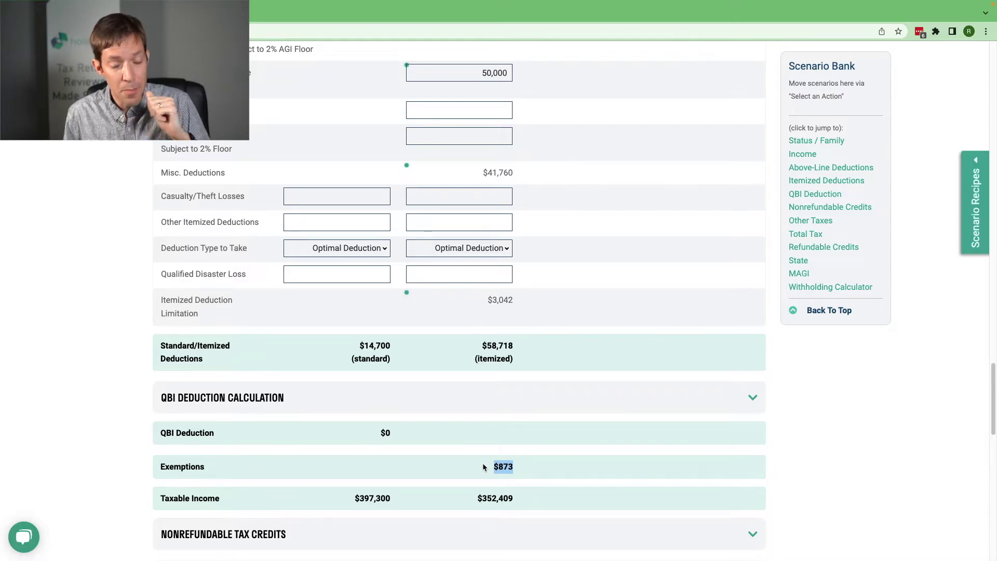
- Scroll up to the AMT row and highlight the 2026 scenario's $14,319 versus $0 for 2022
{"action": "scroll", "coordinate": [481, 414], "scroll_direction": "up", "scroll_amount": 6}
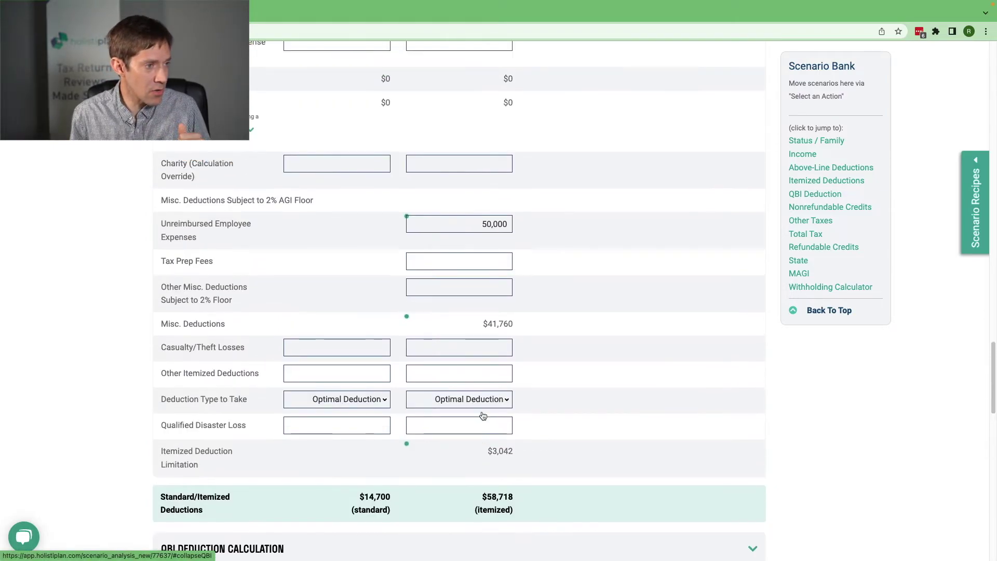
{"action": "scroll", "coordinate": [484, 378], "scroll_direction": "up", "scroll_amount": 8}
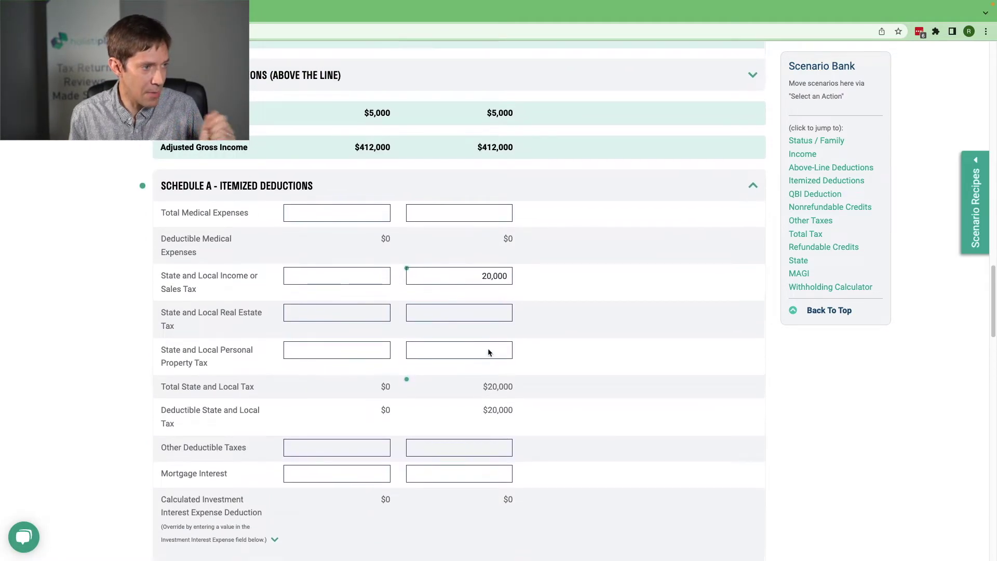
{"action": "scroll", "coordinate": [487, 352], "scroll_direction": "up", "scroll_amount": 4}
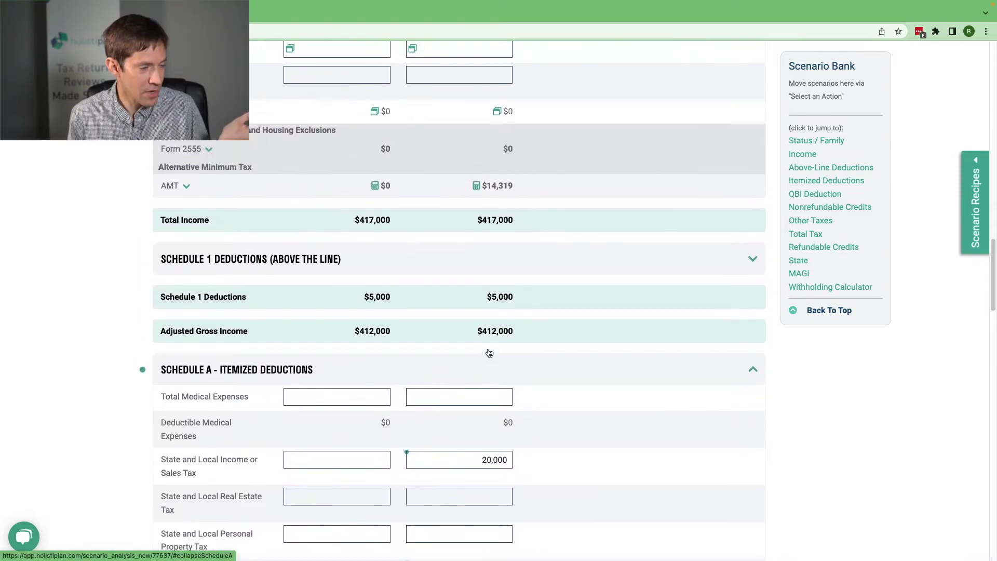
{"action": "scroll", "coordinate": [489, 352], "scroll_direction": "up", "scroll_amount": 4}
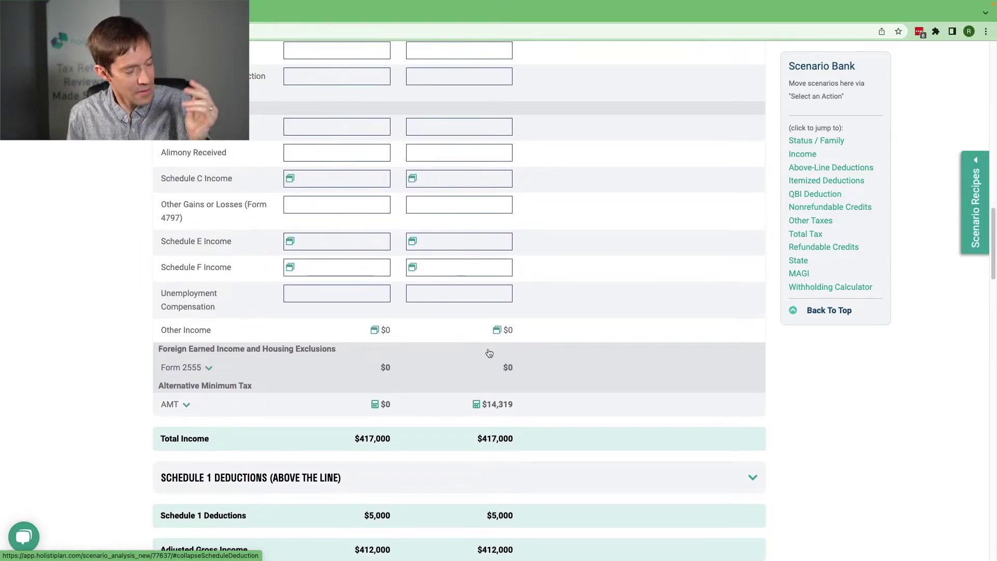
{"action": "scroll", "coordinate": [488, 353], "scroll_direction": "up", "scroll_amount": 1}
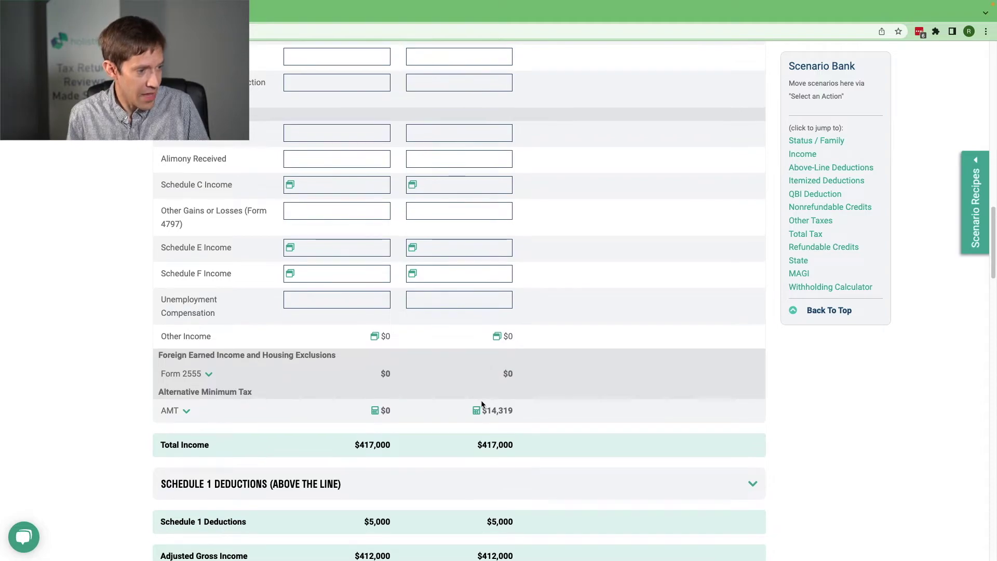
{"action": "left_click_drag", "start_coordinate": [511, 410], "coordinate": [484, 408]}
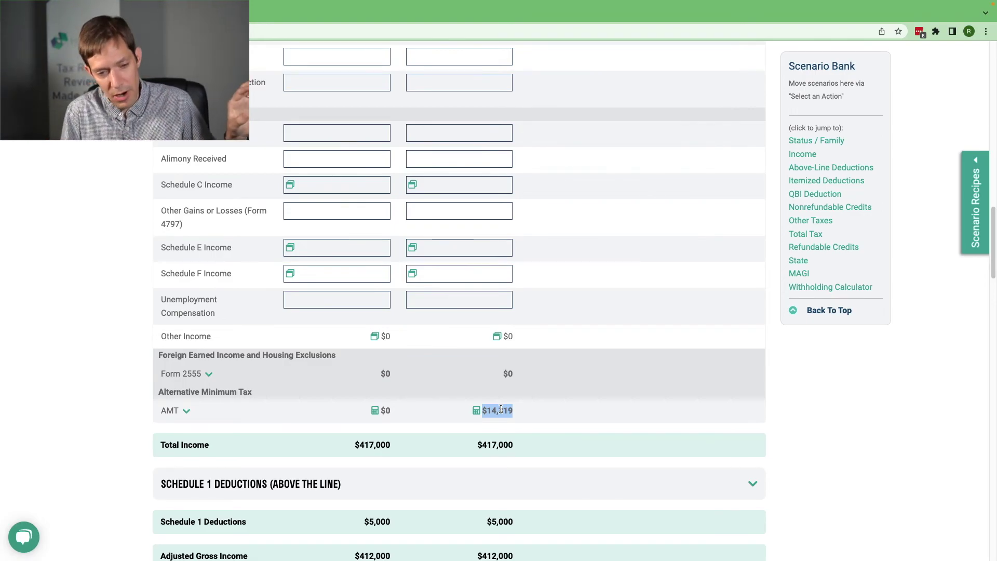
- Scroll to the top to show both scenario names, years and the Filing Status section
{"action": "scroll", "coordinate": [519, 394], "scroll_direction": "up", "scroll_amount": 8}
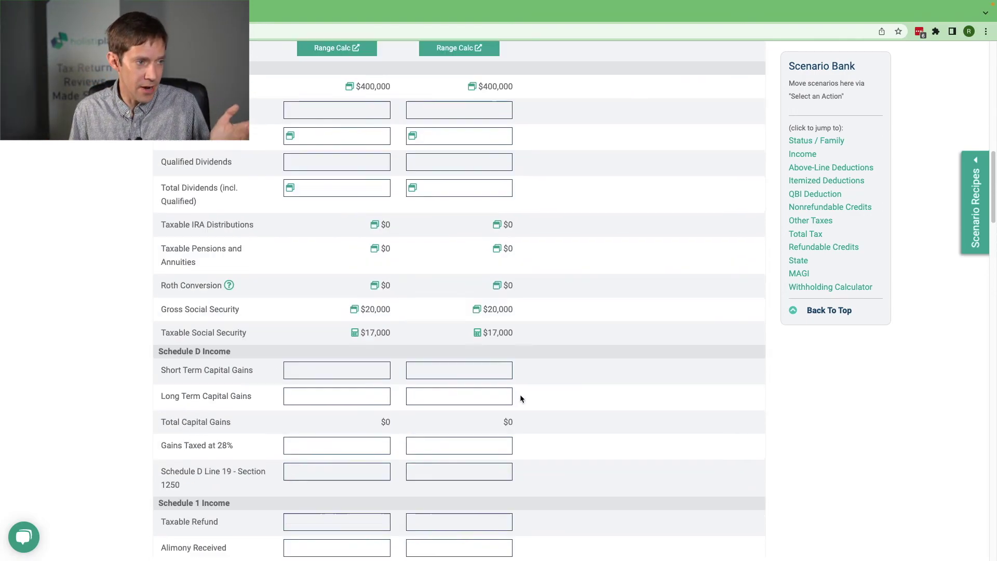
{"action": "scroll", "coordinate": [522, 385], "scroll_direction": "up", "scroll_amount": 10}
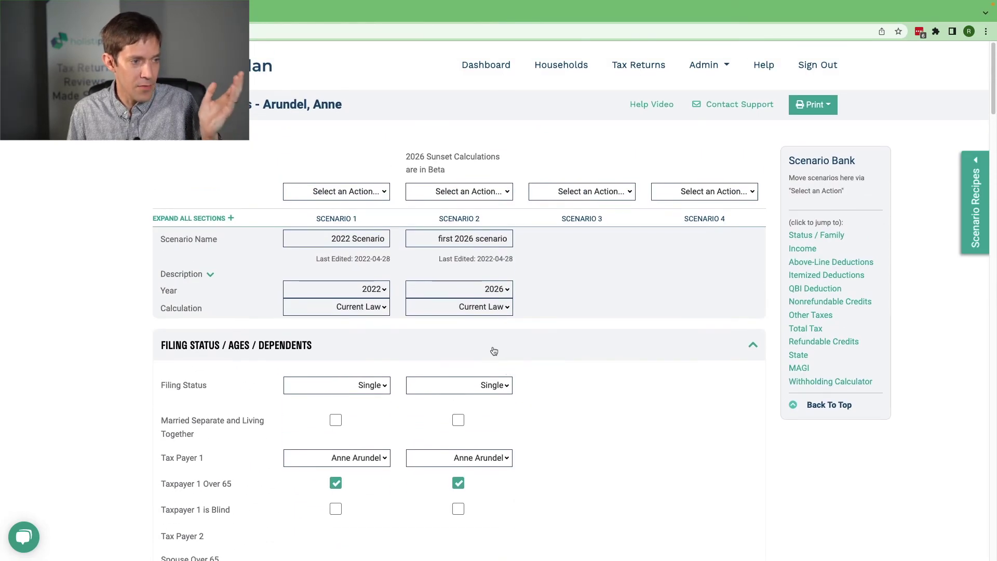